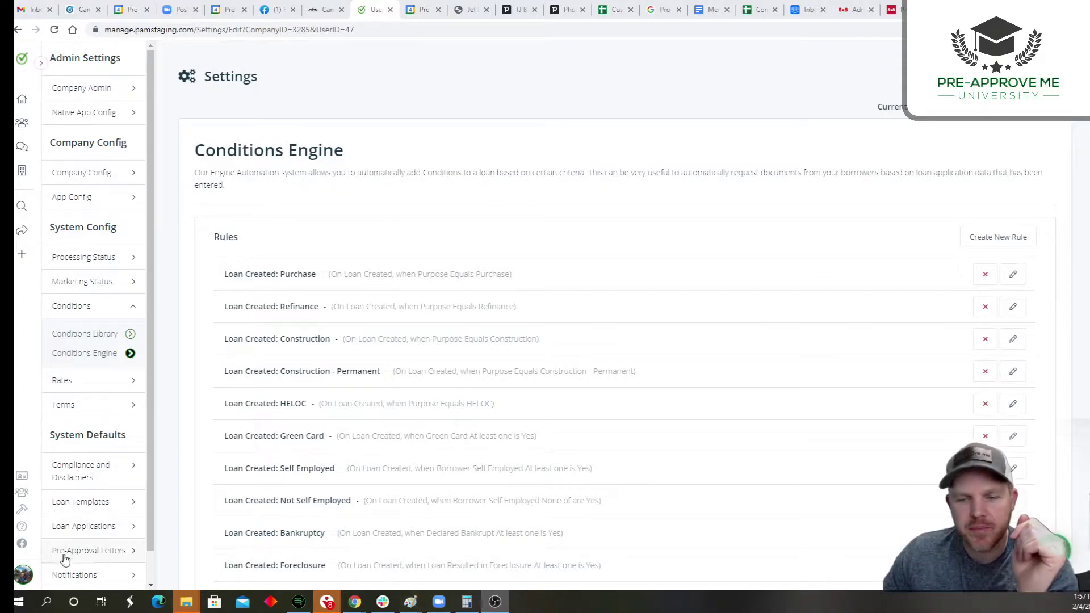
- Open the settings of the Pam University Test company and review the existing rules in the Conditions Engine
{"action": "left_click", "coordinate": [23, 574]}
{"action": "left_click", "coordinate": [80, 454]}
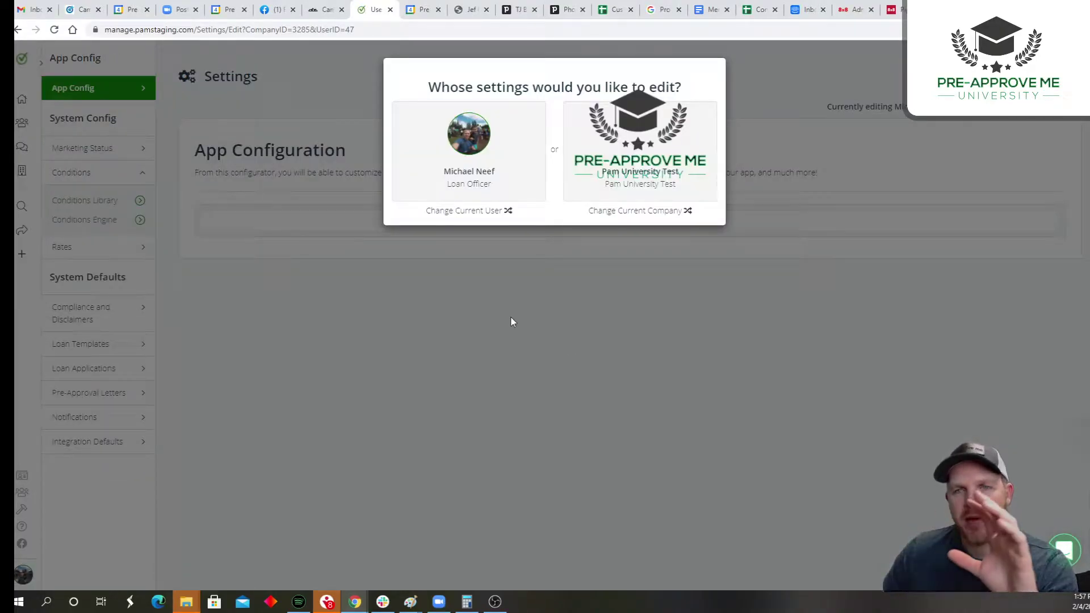
{"action": "left_click", "coordinate": [605, 165]}
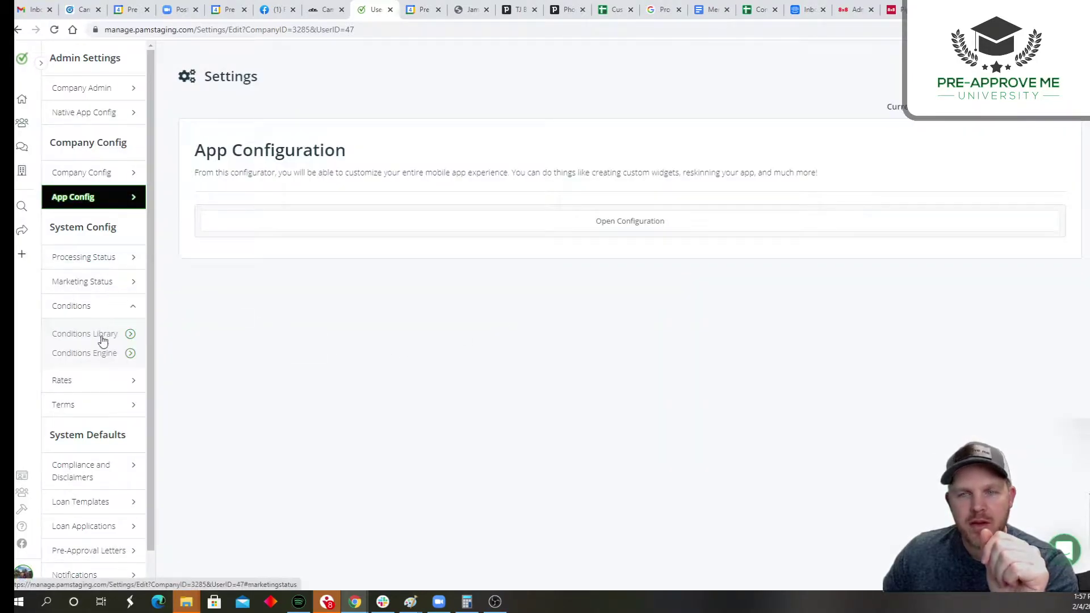
{"action": "left_click", "coordinate": [78, 357]}
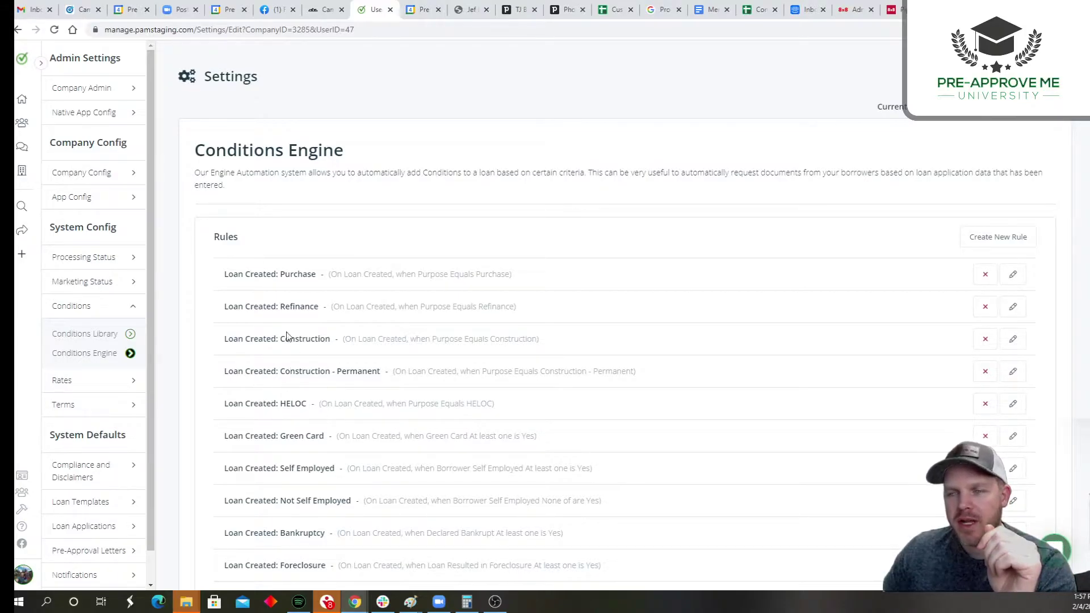
{"action": "scroll", "coordinate": [305, 437], "scroll_direction": "down", "scroll_amount": 2}
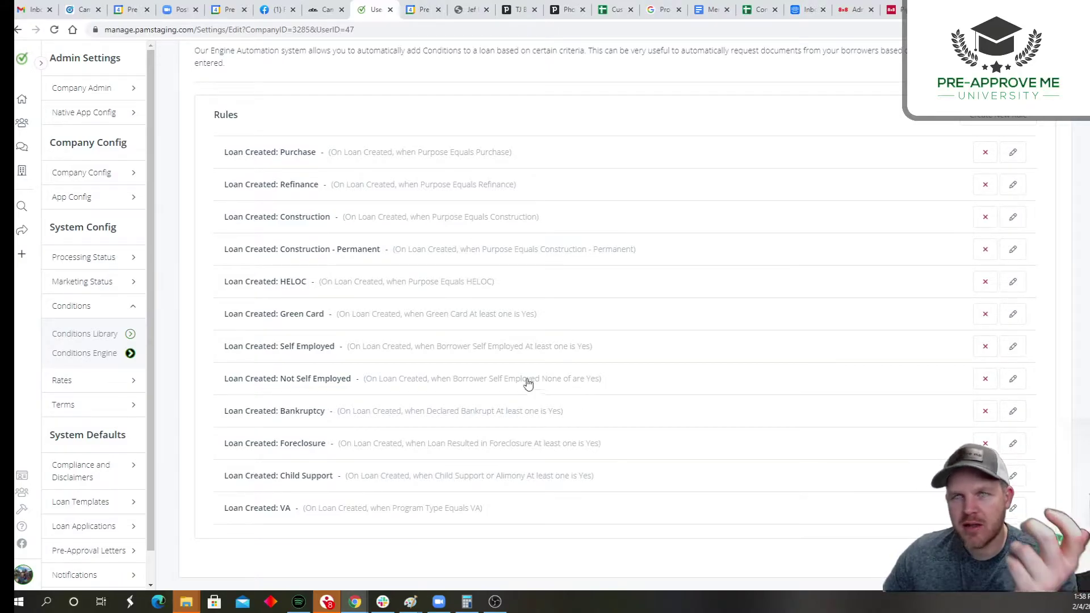
{"action": "scroll", "coordinate": [562, 309], "scroll_direction": "up", "scroll_amount": 3}
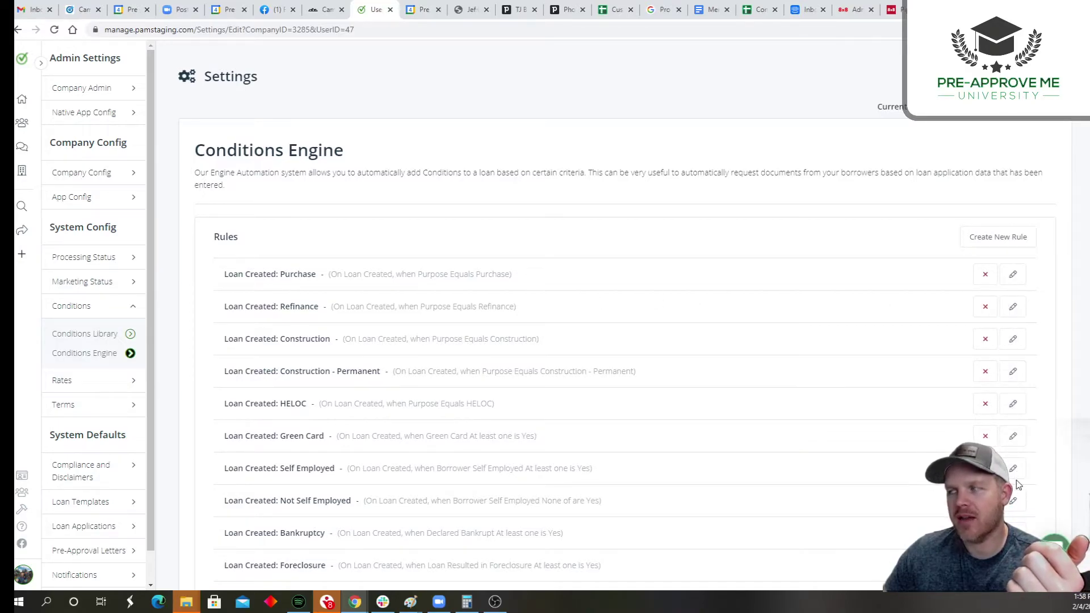
- Create a new Conditions Engine rule and title it "Likes Roses"
{"action": "left_click", "coordinate": [980, 244]}
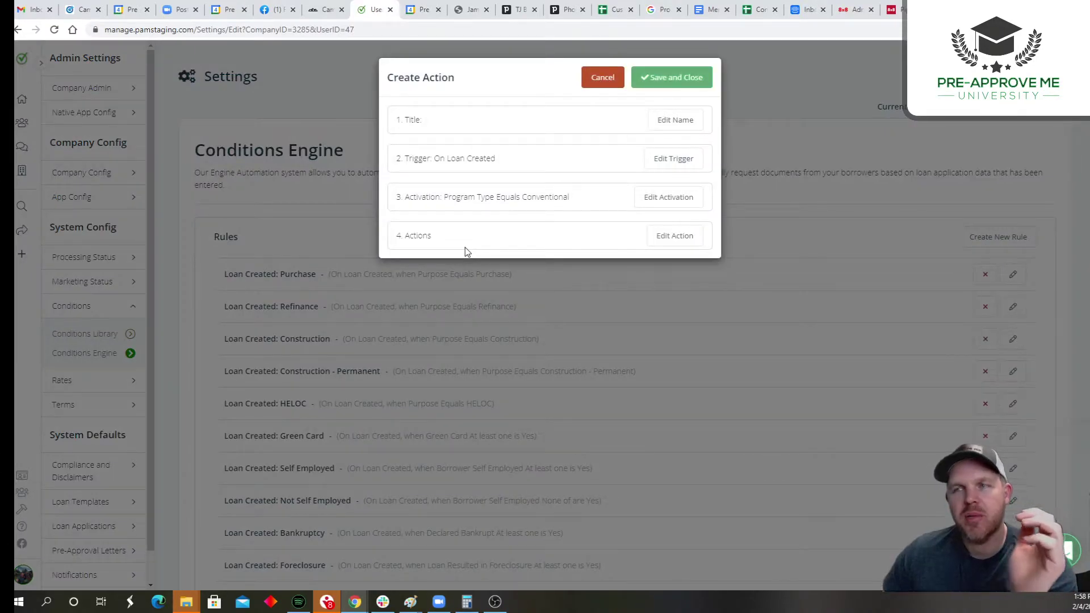
{"action": "left_click", "coordinate": [670, 121]}
{"action": "left_click", "coordinate": [423, 166]}
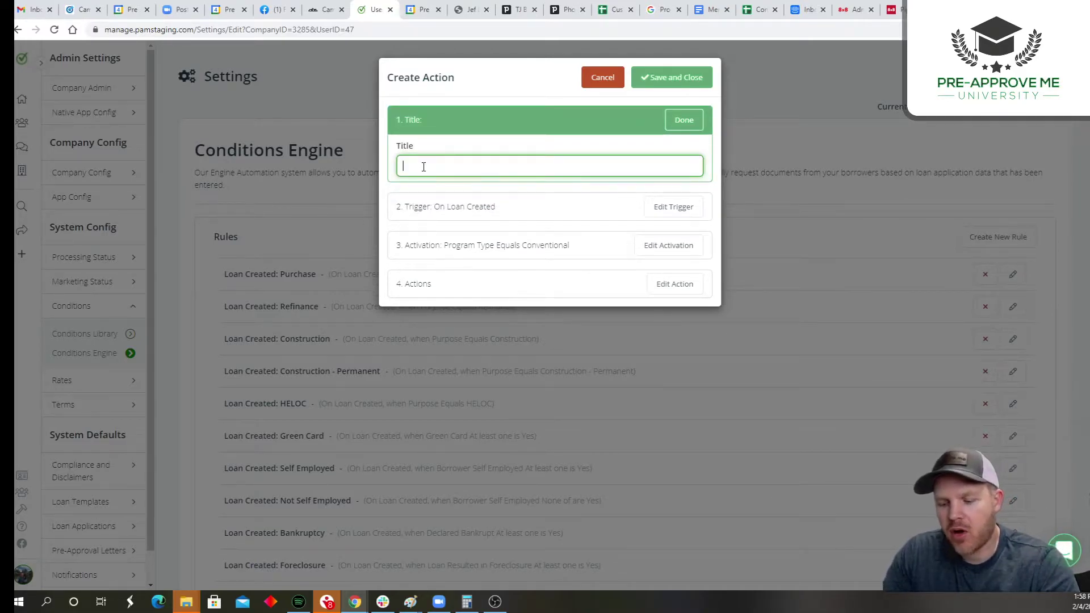
{"action": "type", "text": "Likes"}
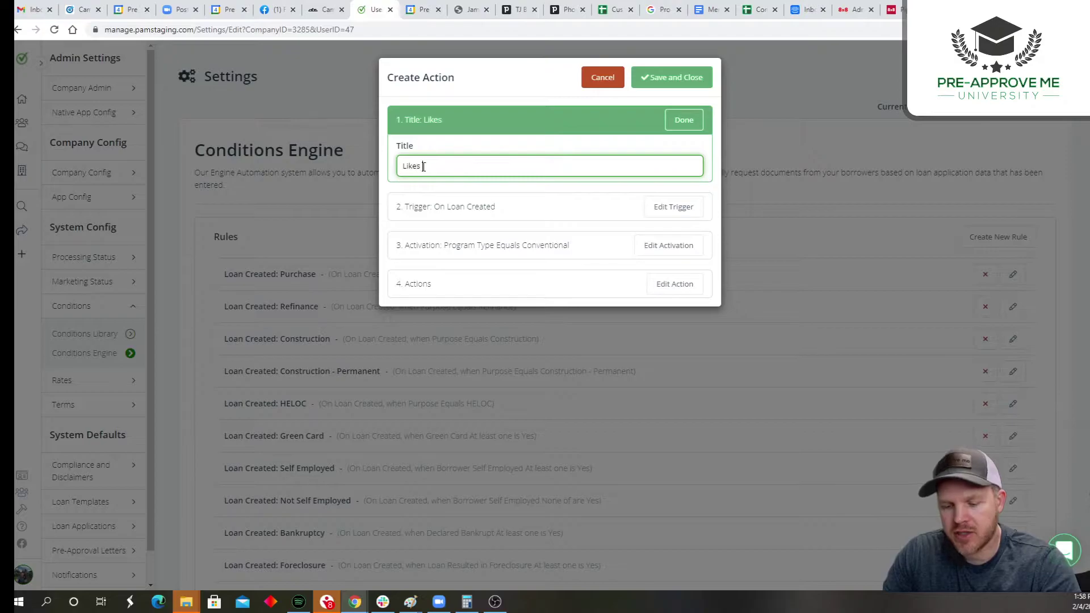
{"action": "type", "text": " Roses"}
{"action": "left_click", "coordinate": [602, 211]}
- Set the rule's trigger to On Loan Created and review the other available trigger options
{"action": "left_click", "coordinate": [670, 208]}
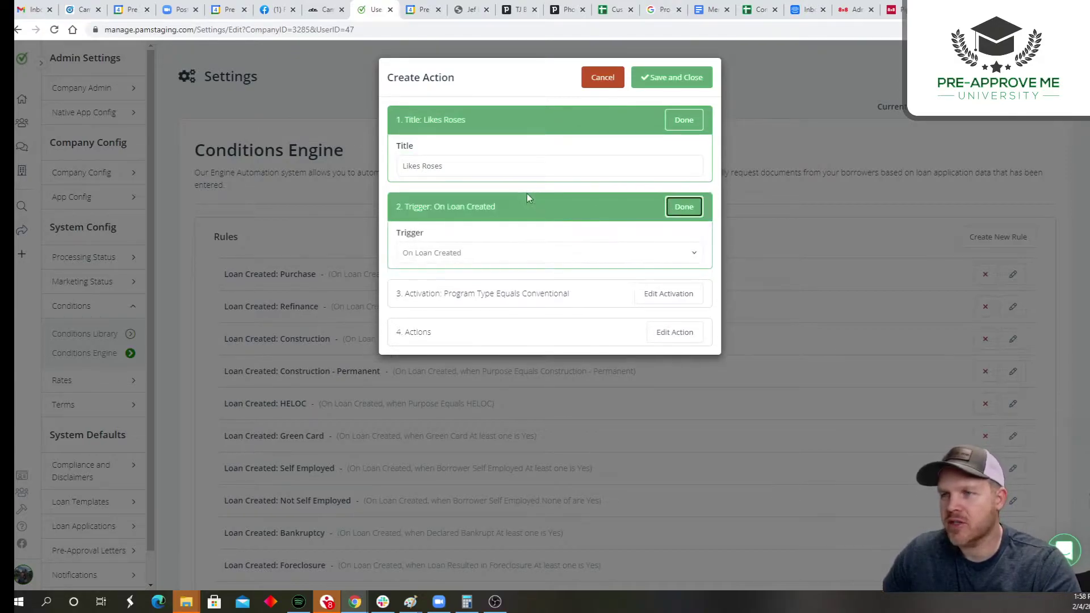
{"action": "left_click", "coordinate": [492, 254]}
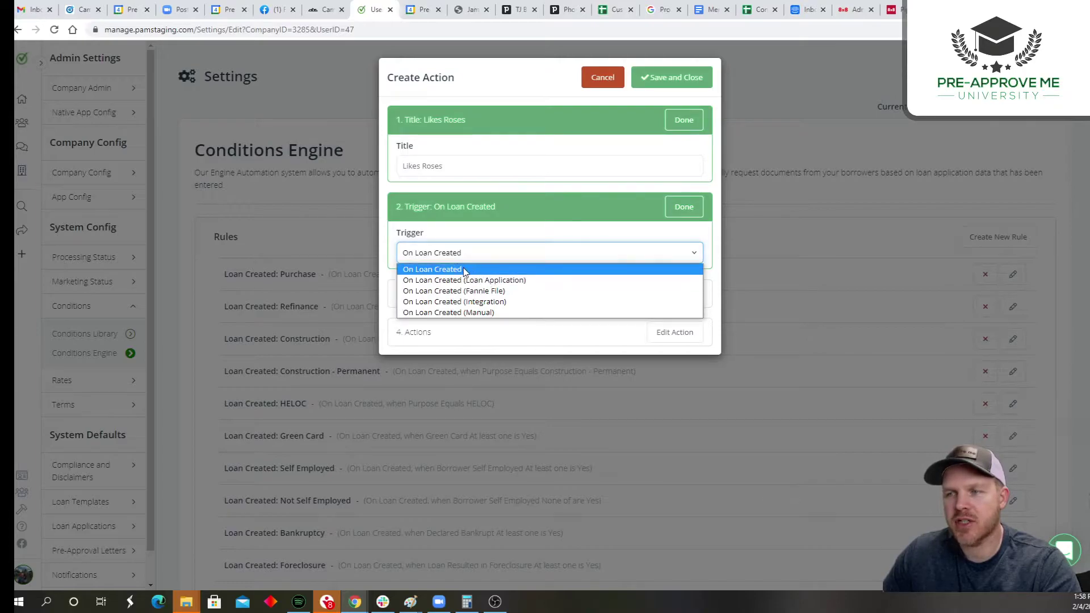
{"action": "left_click", "coordinate": [408, 264]}
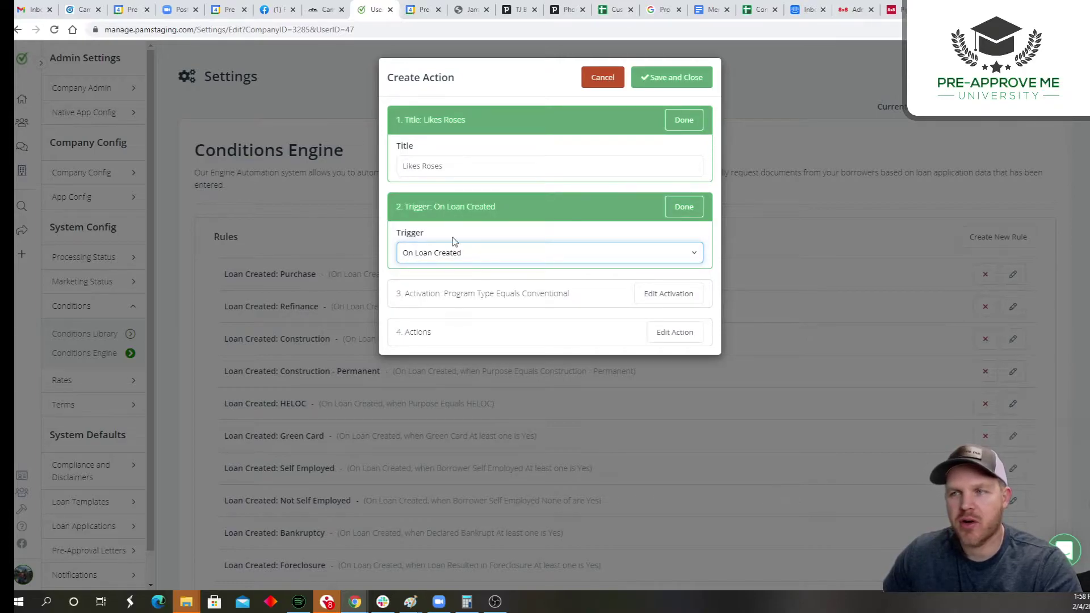
{"action": "left_click", "coordinate": [444, 258]}
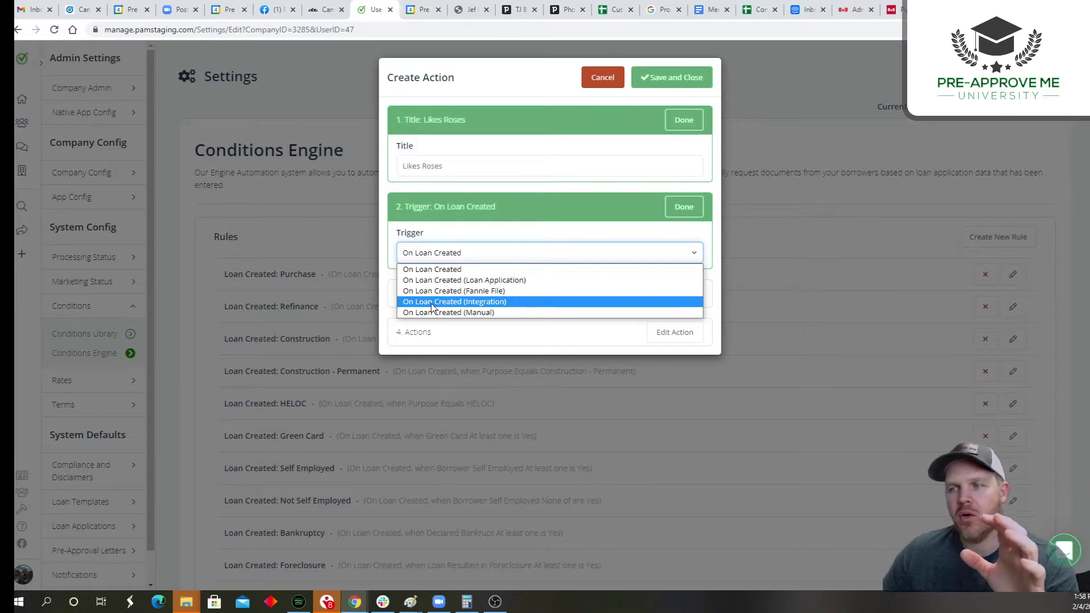
{"action": "left_click", "coordinate": [384, 203]}
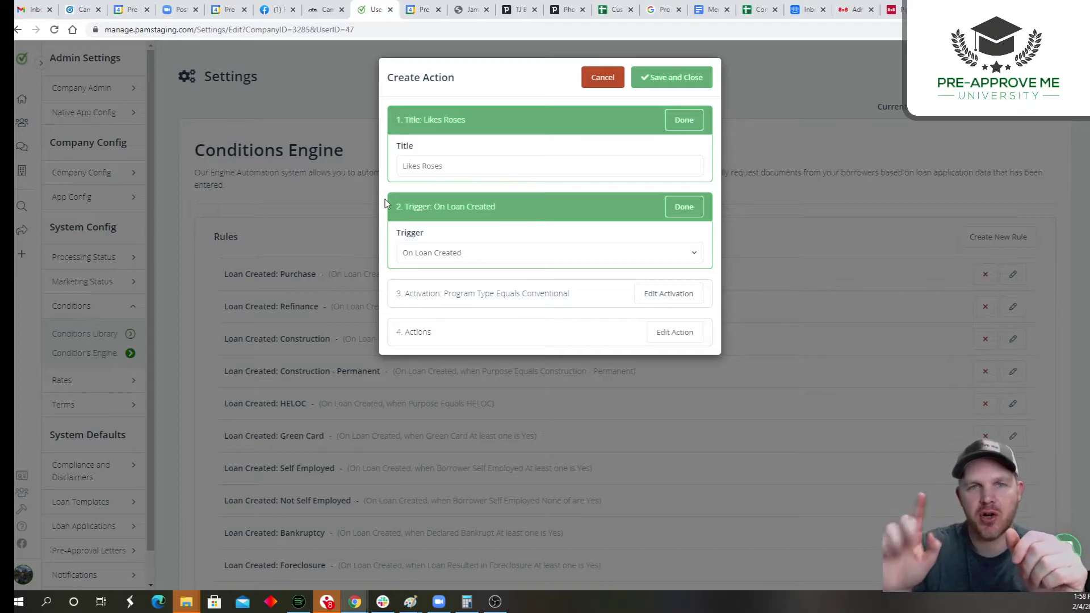
{"action": "left_click", "coordinate": [433, 257]}
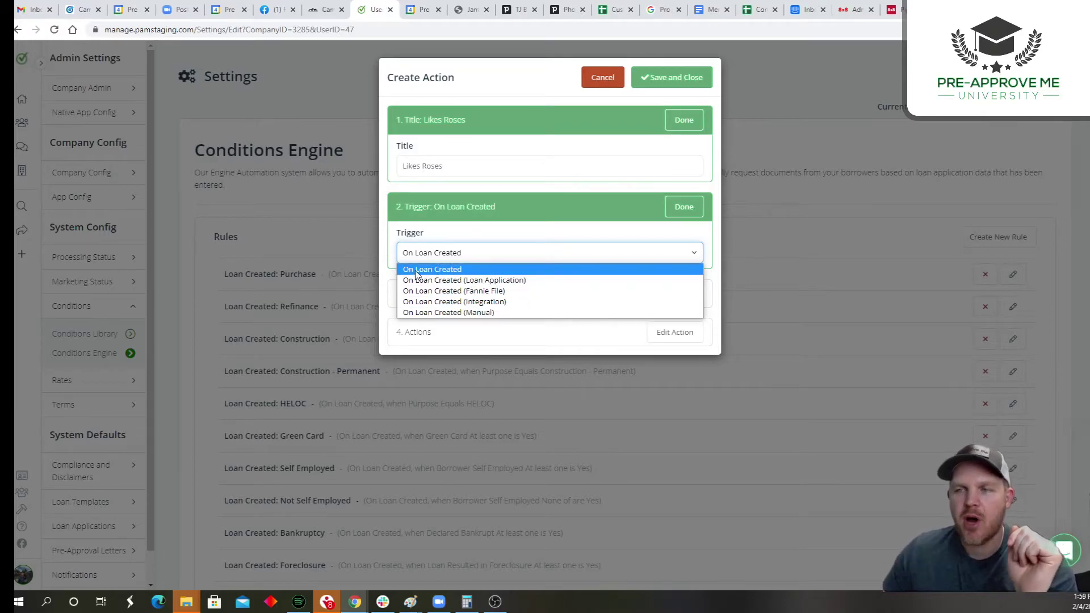
{"action": "left_click", "coordinate": [384, 273]}
- Set the rule's activation to First Time Home Buyer, At least one is, Yes
{"action": "left_click", "coordinate": [668, 293]}
{"action": "left_click", "coordinate": [466, 339]}
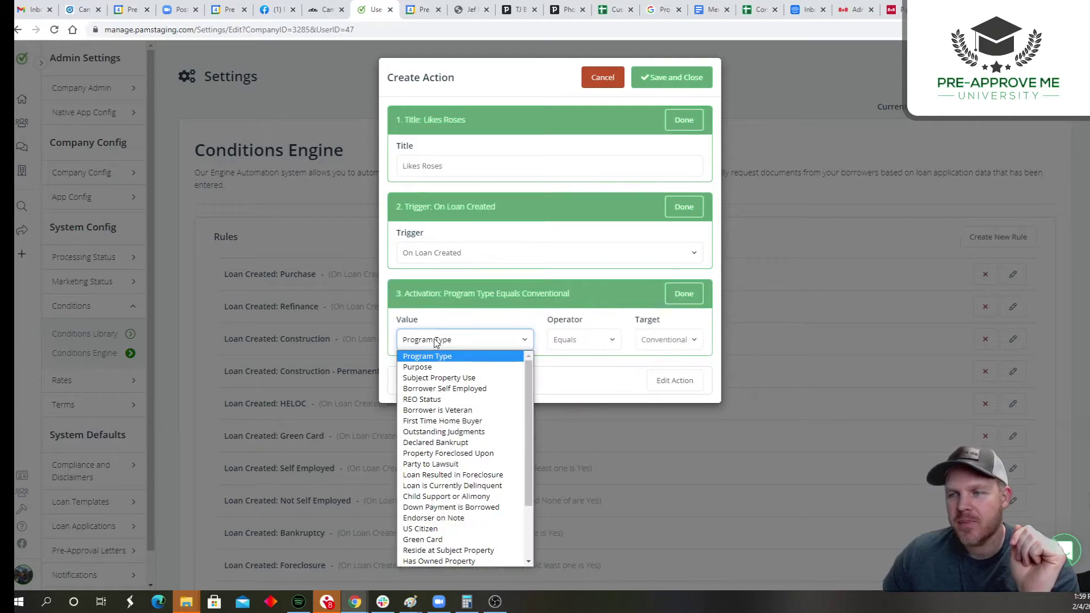
{"action": "scroll", "coordinate": [476, 431], "scroll_direction": "down", "scroll_amount": 1}
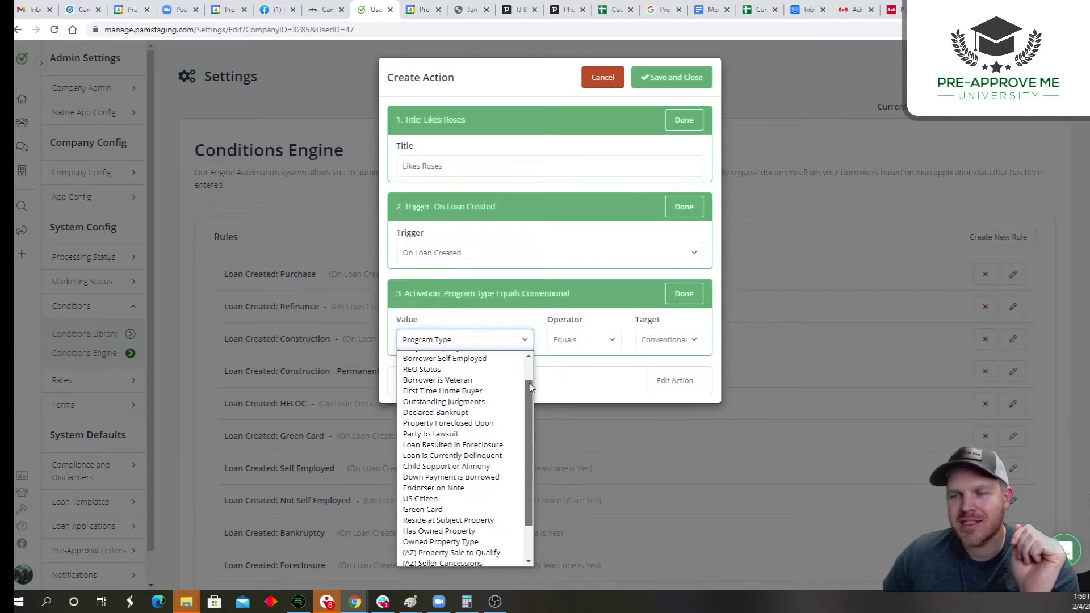
{"action": "scroll", "coordinate": [471, 514], "scroll_direction": "down", "scroll_amount": 1}
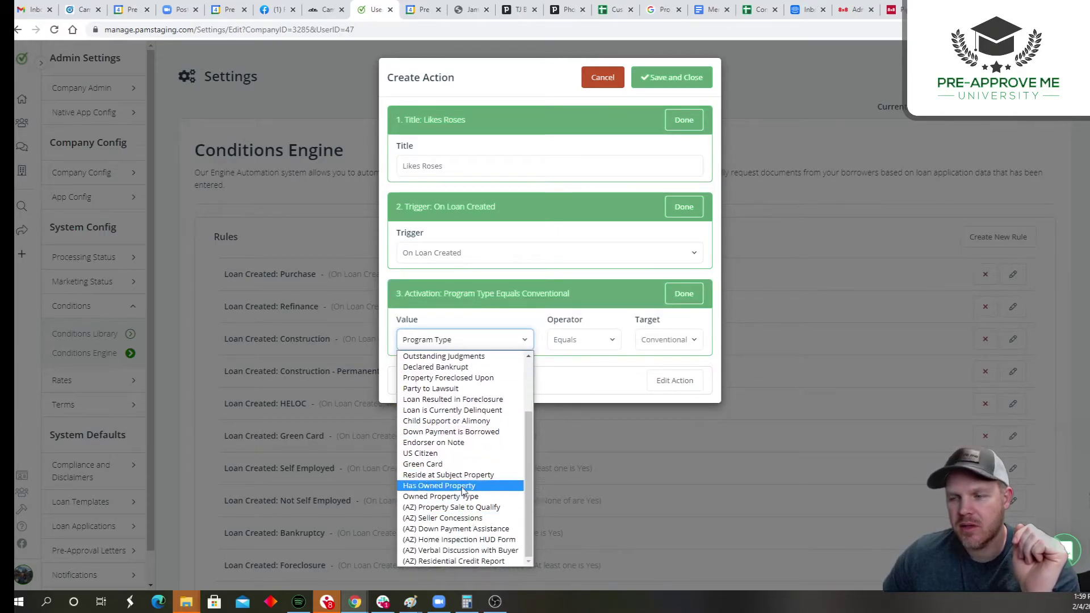
{"action": "scroll", "coordinate": [473, 549], "scroll_direction": "up", "scroll_amount": 2}
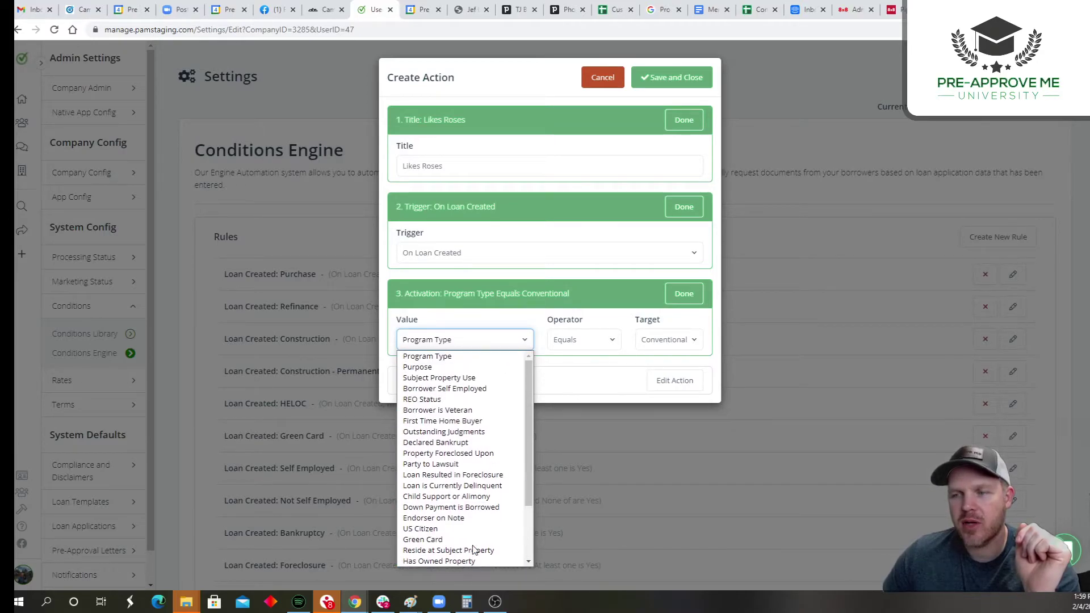
{"action": "left_click", "coordinate": [442, 422]}
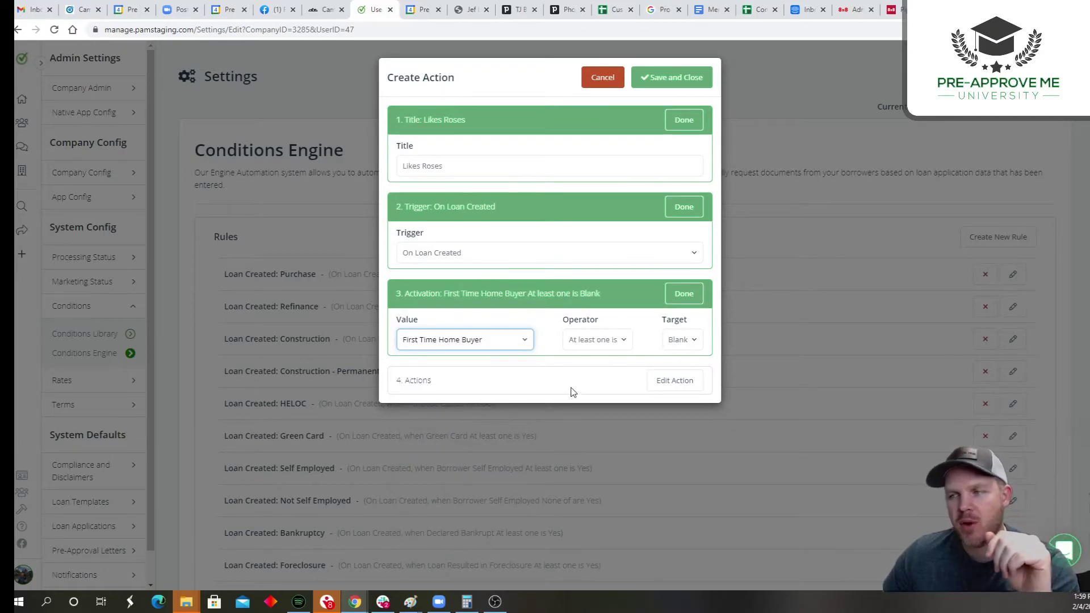
{"action": "left_click", "coordinate": [591, 340]}
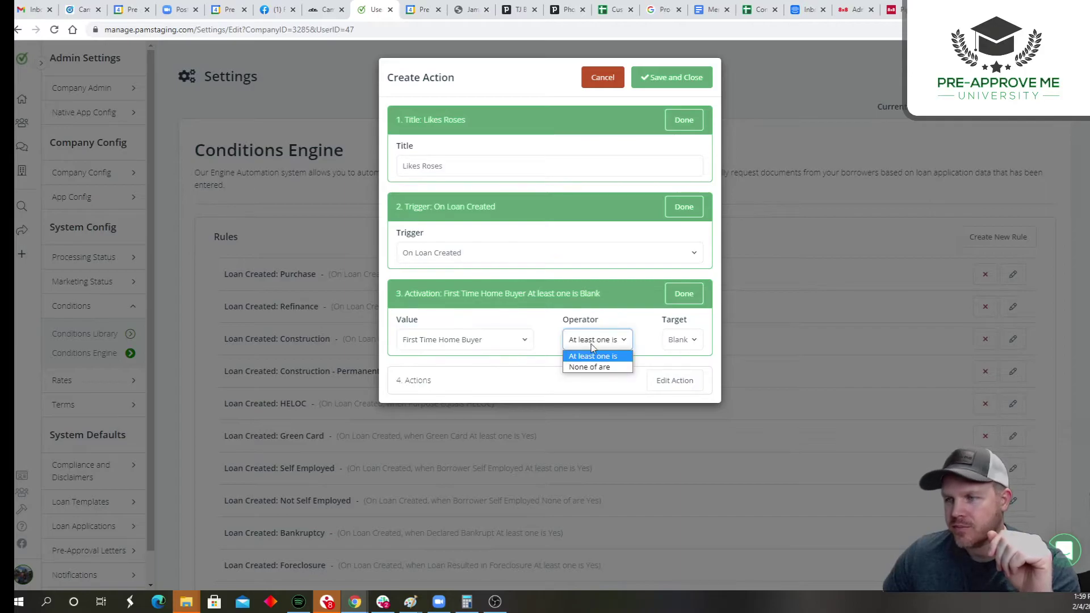
{"action": "left_click", "coordinate": [598, 357]}
{"action": "left_click", "coordinate": [681, 339]}
{"action": "left_click", "coordinate": [683, 376]}
{"action": "left_click", "coordinate": [650, 352]}
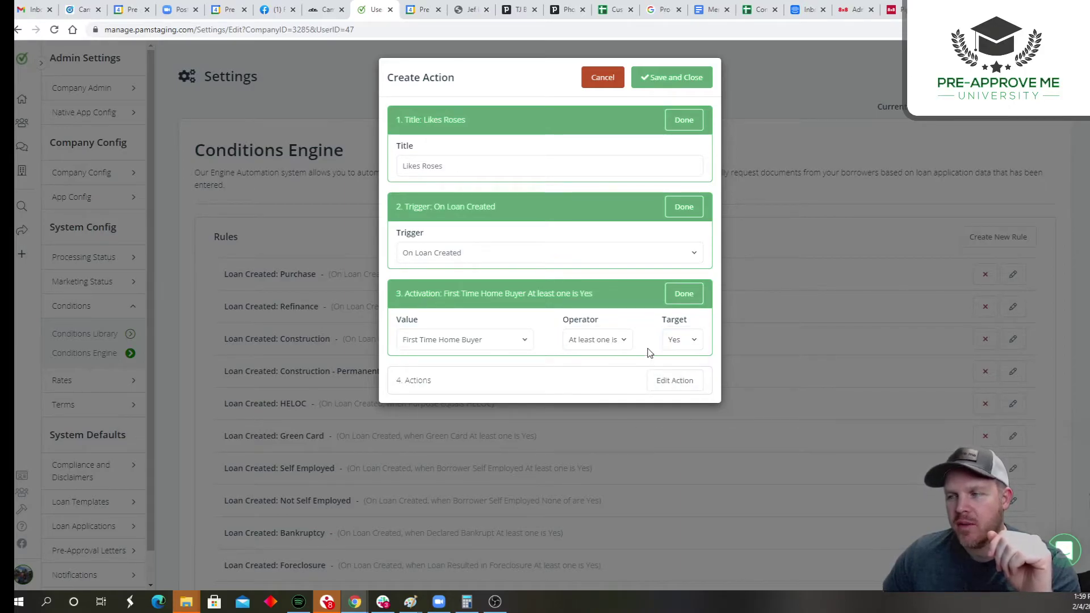
- Add two Add Condition to Loan actions to the rule, requiring Mortgage Statement and Tax Returns
{"action": "left_click", "coordinate": [677, 383]}
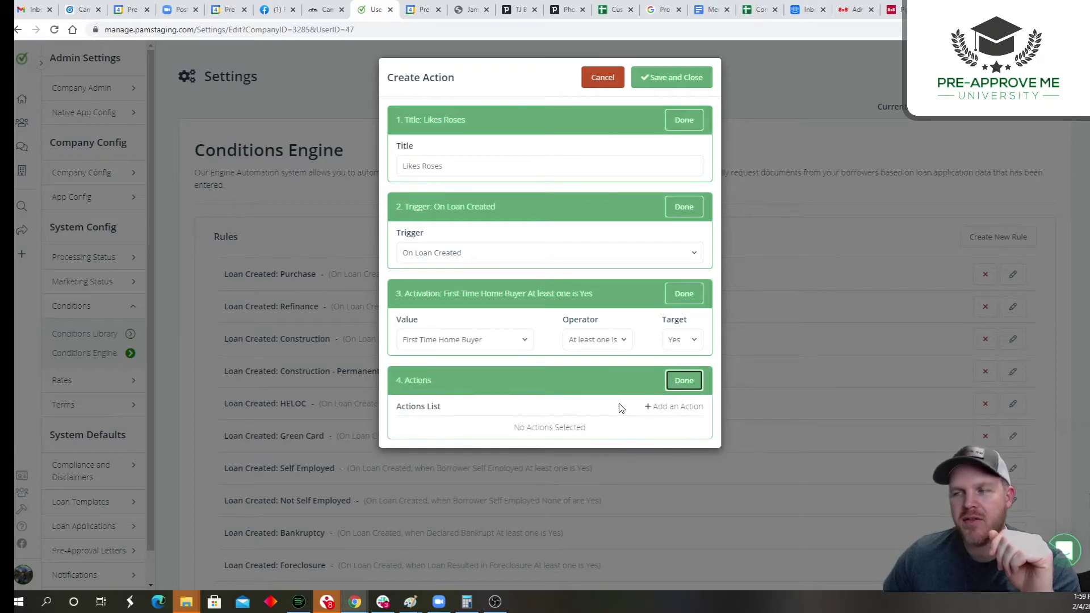
{"action": "left_click", "coordinate": [671, 406]}
{"action": "scroll", "coordinate": [521, 409], "scroll_direction": "down", "scroll_amount": 1}
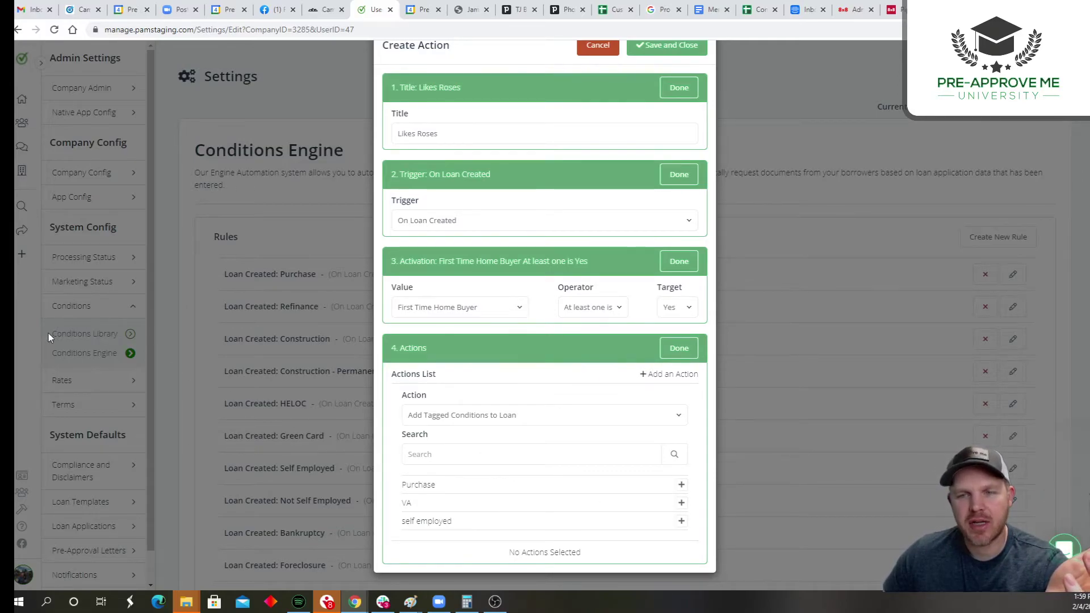
{"action": "left_click", "coordinate": [626, 415]}
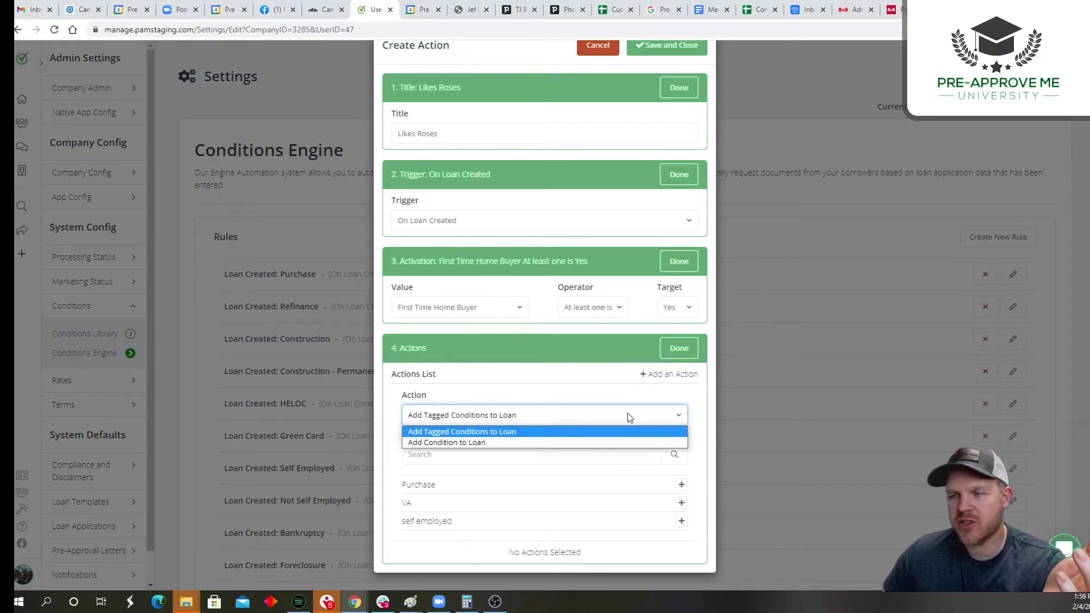
{"action": "left_click", "coordinate": [428, 444]}
{"action": "scroll", "coordinate": [545, 495], "scroll_direction": "down", "scroll_amount": 1}
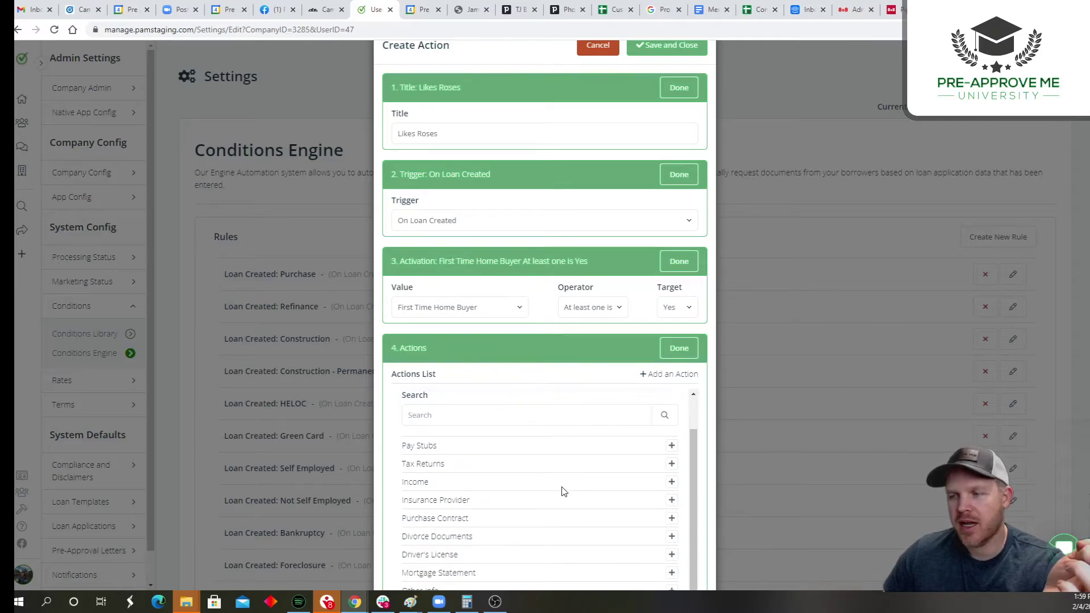
{"action": "scroll", "coordinate": [726, 454], "scroll_direction": "down", "scroll_amount": 1}
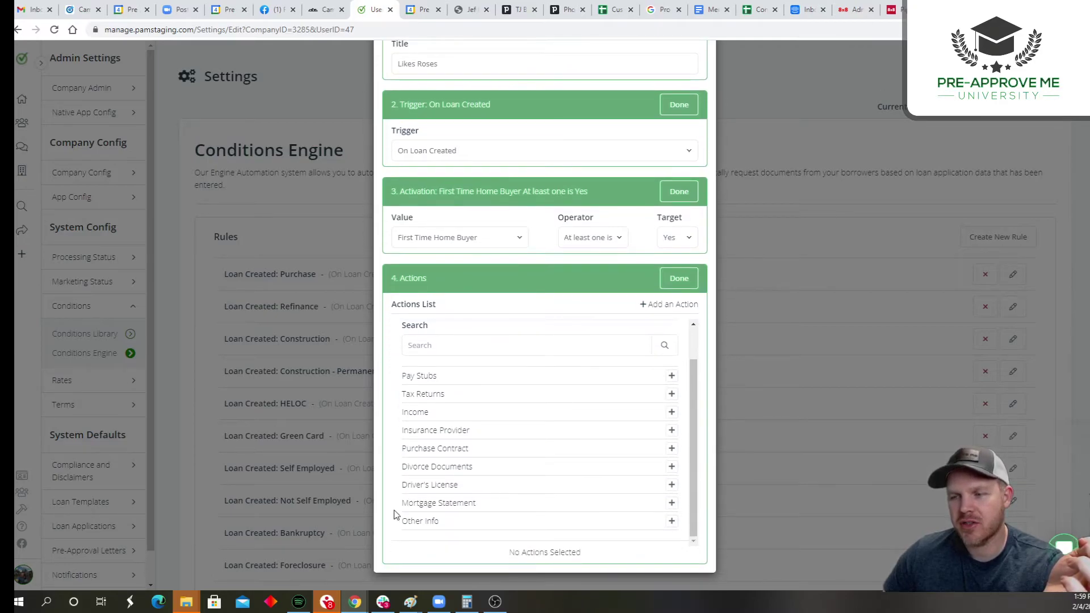
{"action": "left_click", "coordinate": [671, 502]}
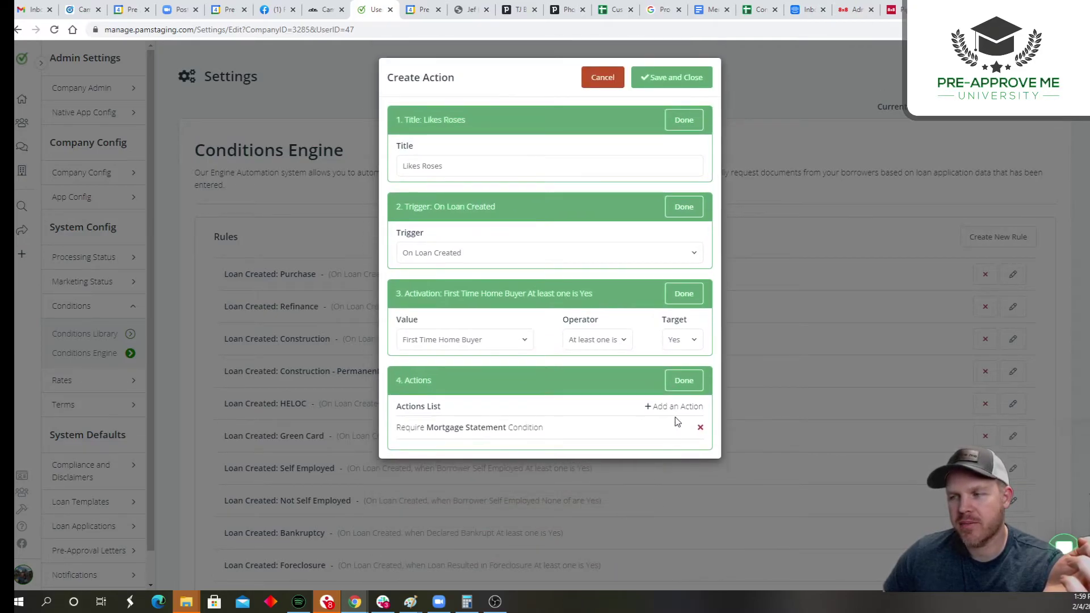
{"action": "scroll", "coordinate": [661, 505], "scroll_direction": "down", "scroll_amount": 2}
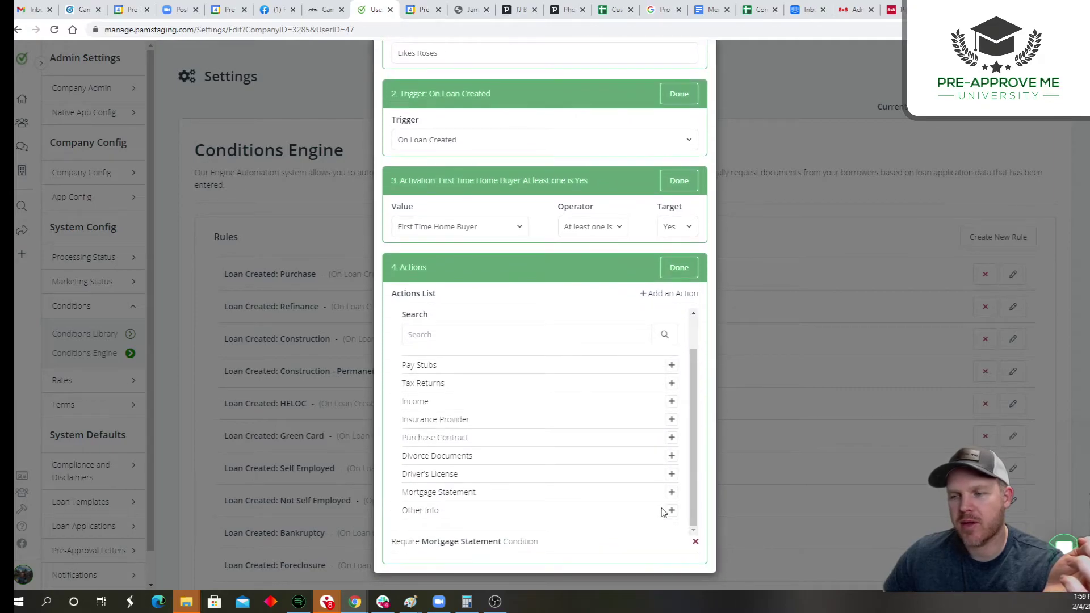
{"action": "left_click", "coordinate": [672, 383]}
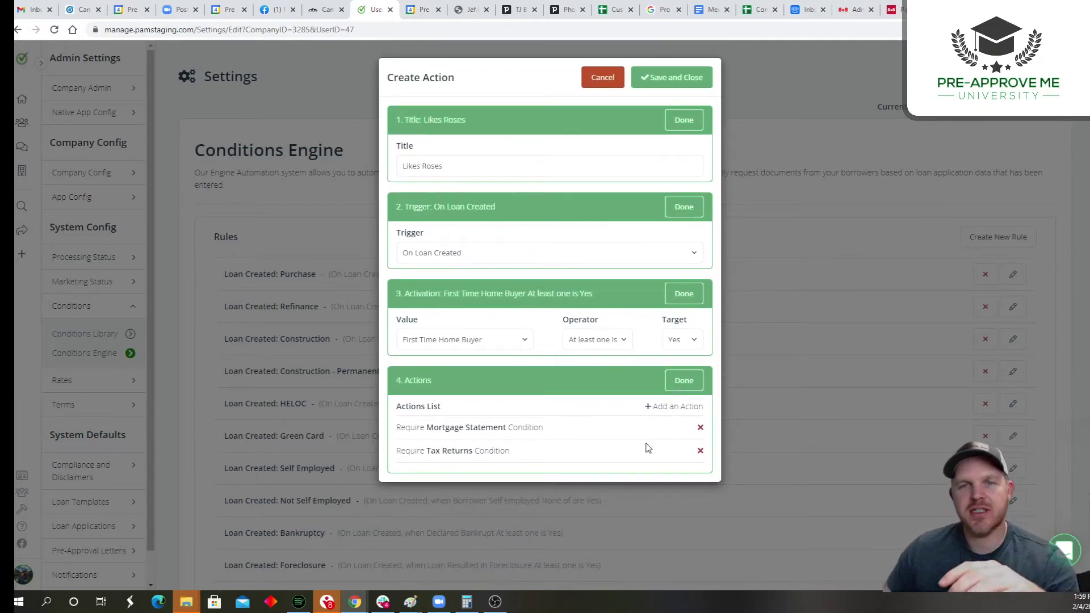